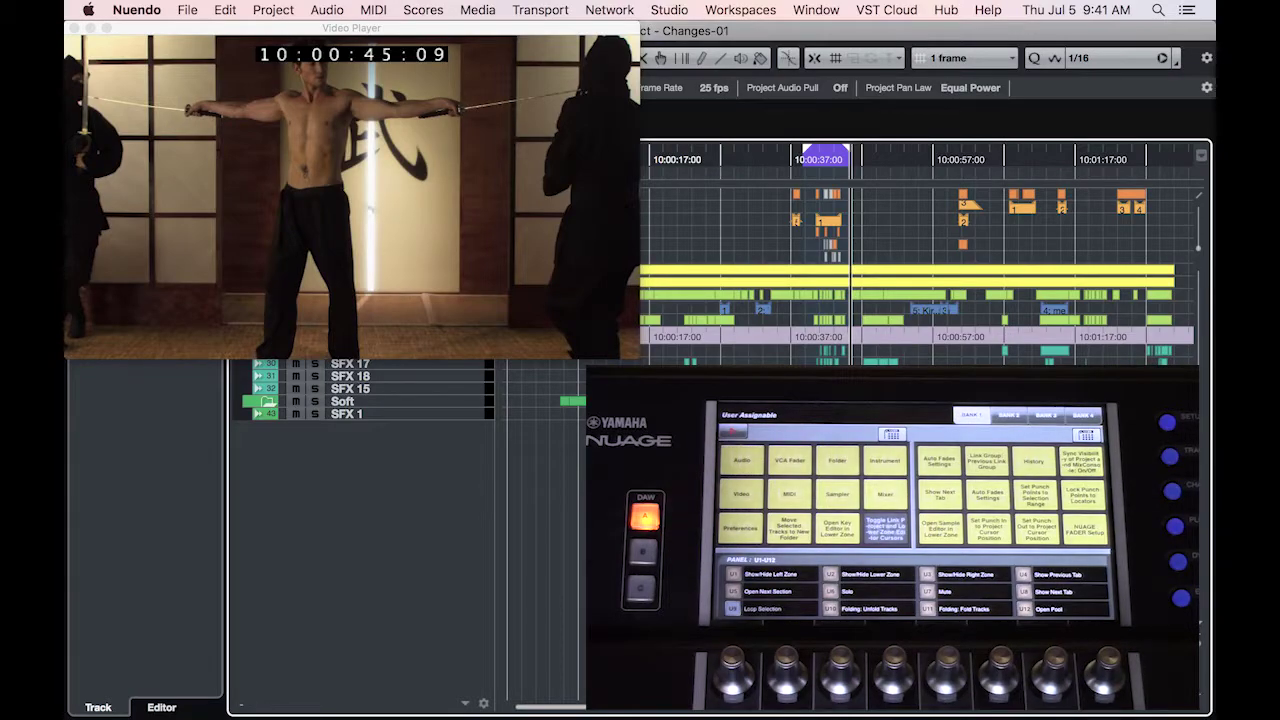
Close the video player and move the range selection from the Vox track down to the Score track.
key(F8)
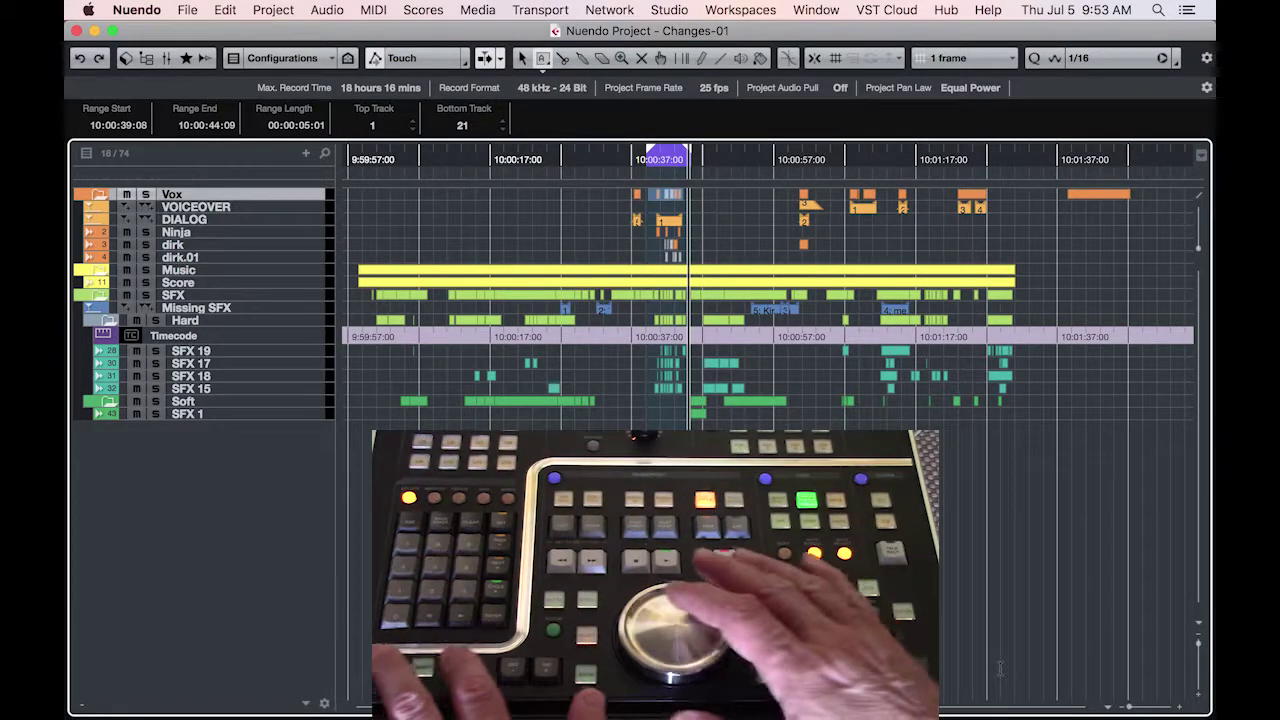
key(Down)
key(Down)
key(Down)
key(Down)
key(Down)
key(Down)
key(Down)
key(Down)
key(Down)
key(Down)
key(Down)
key(Down)
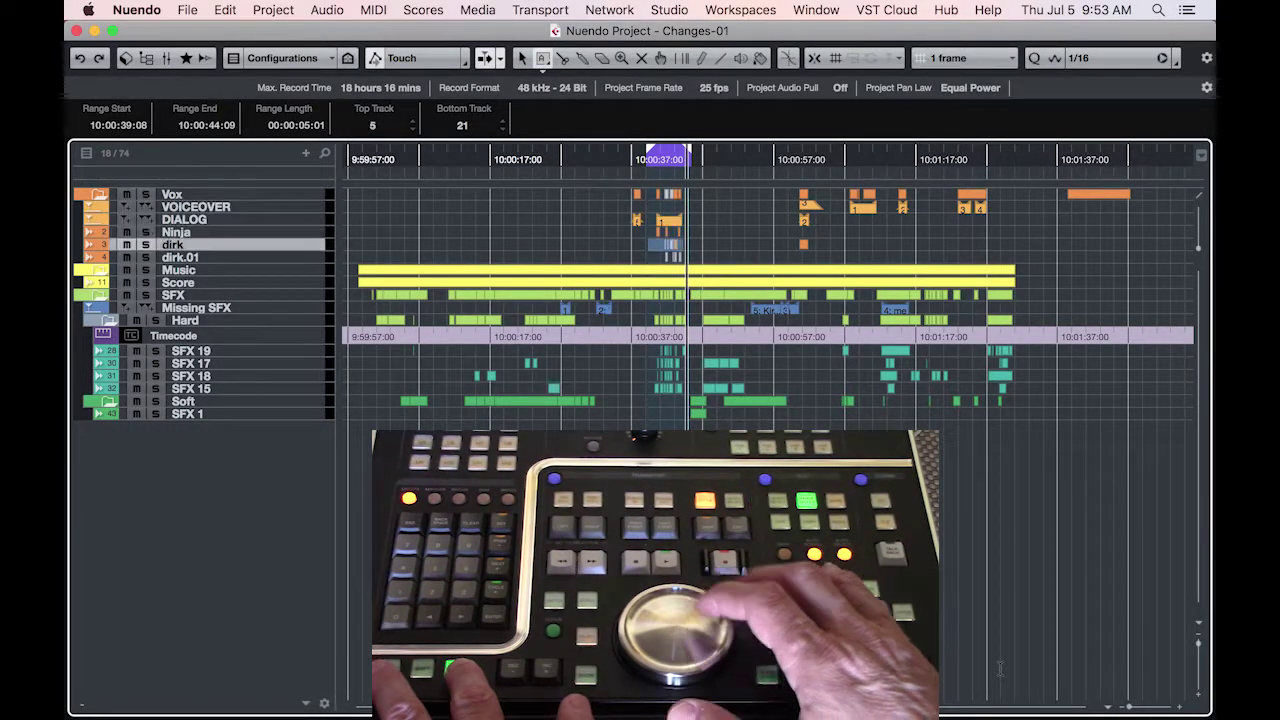
key(Up)
key(Up)
key(Up)
key(Up)
key(Up)
key(Up)
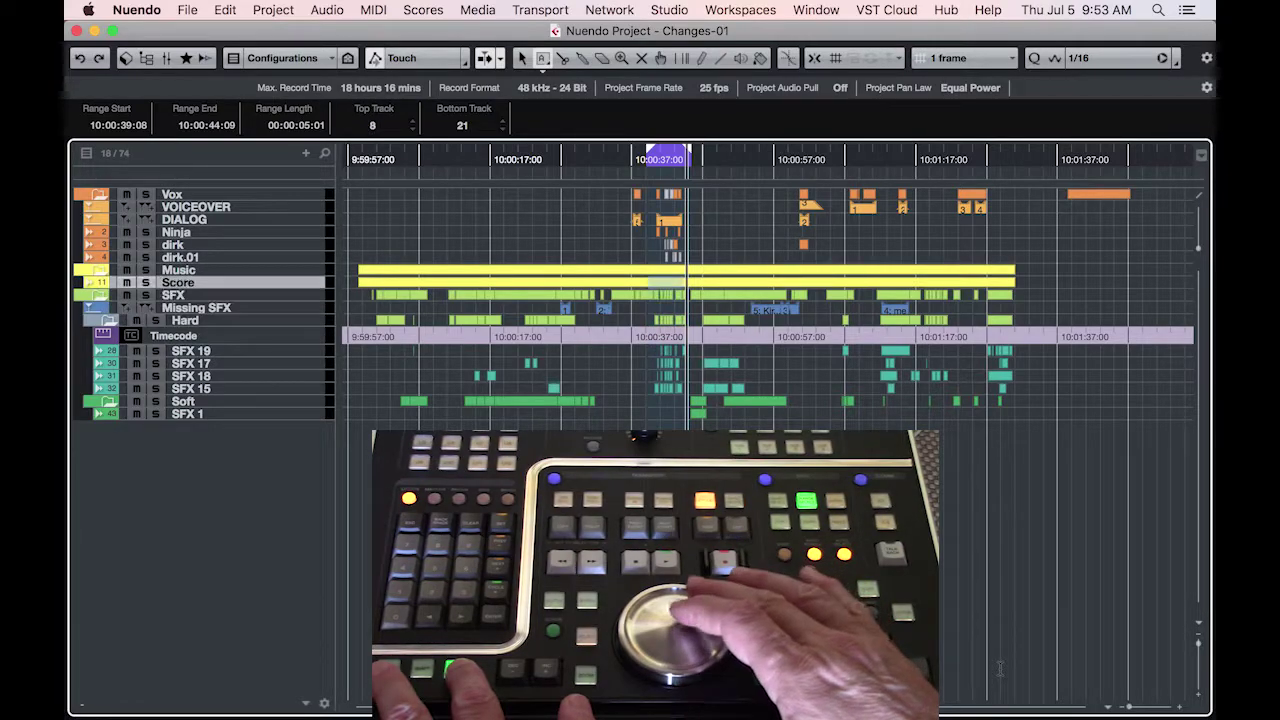
key(Down)
key(Down)
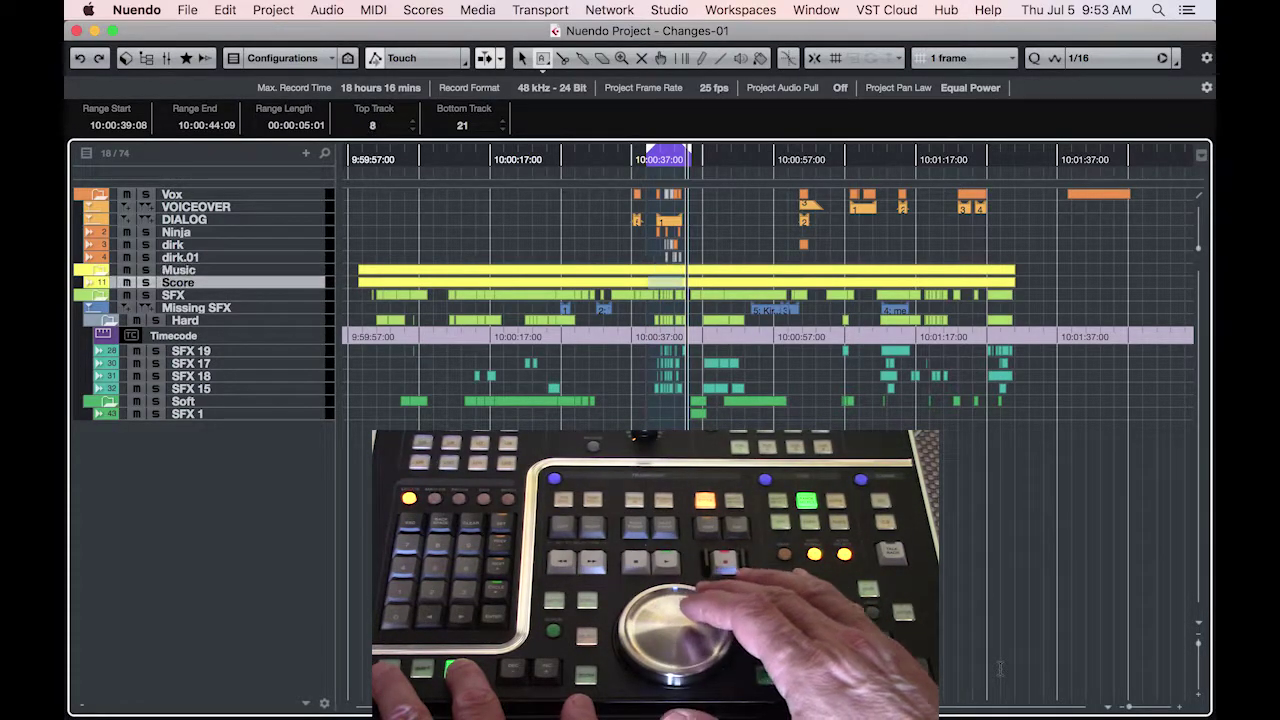
Move the range selection from the Score track back up to the Vox track.
key(Up)
key(Up)
key(Up)
key(Up)
key(Up)
key(Up)
key(Up)
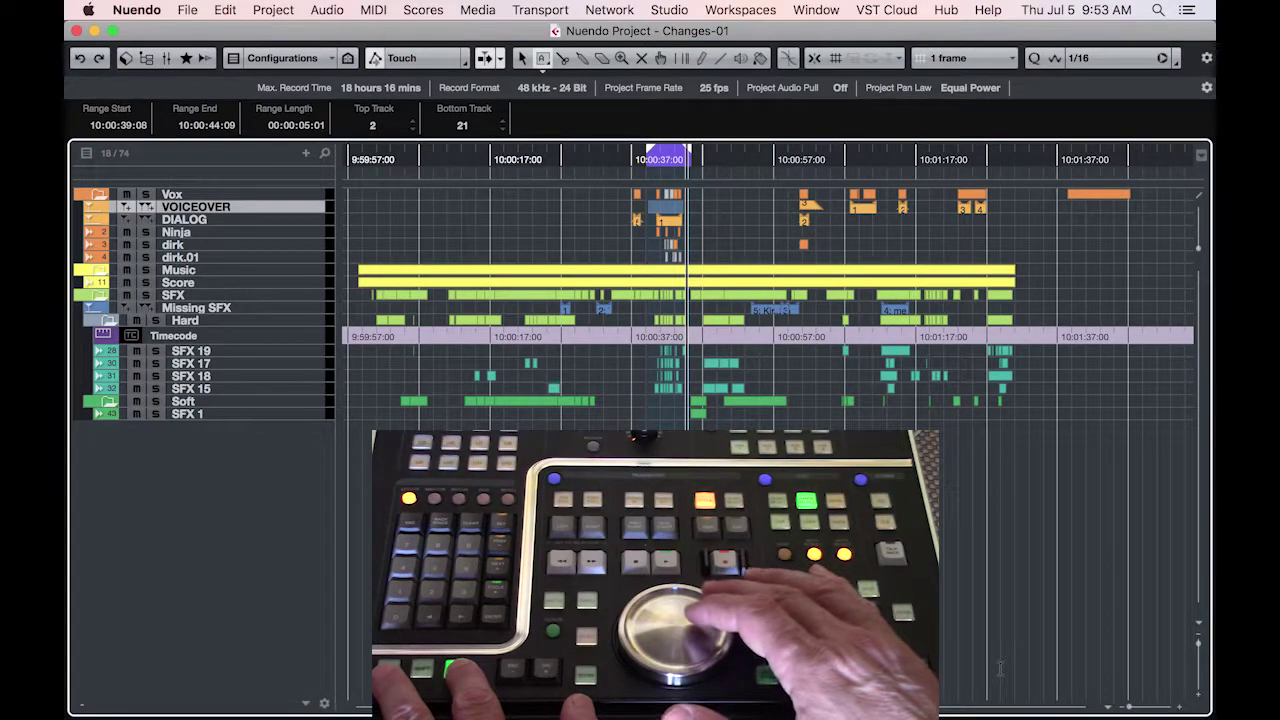
key(Down)
key(Up)
key(Up)
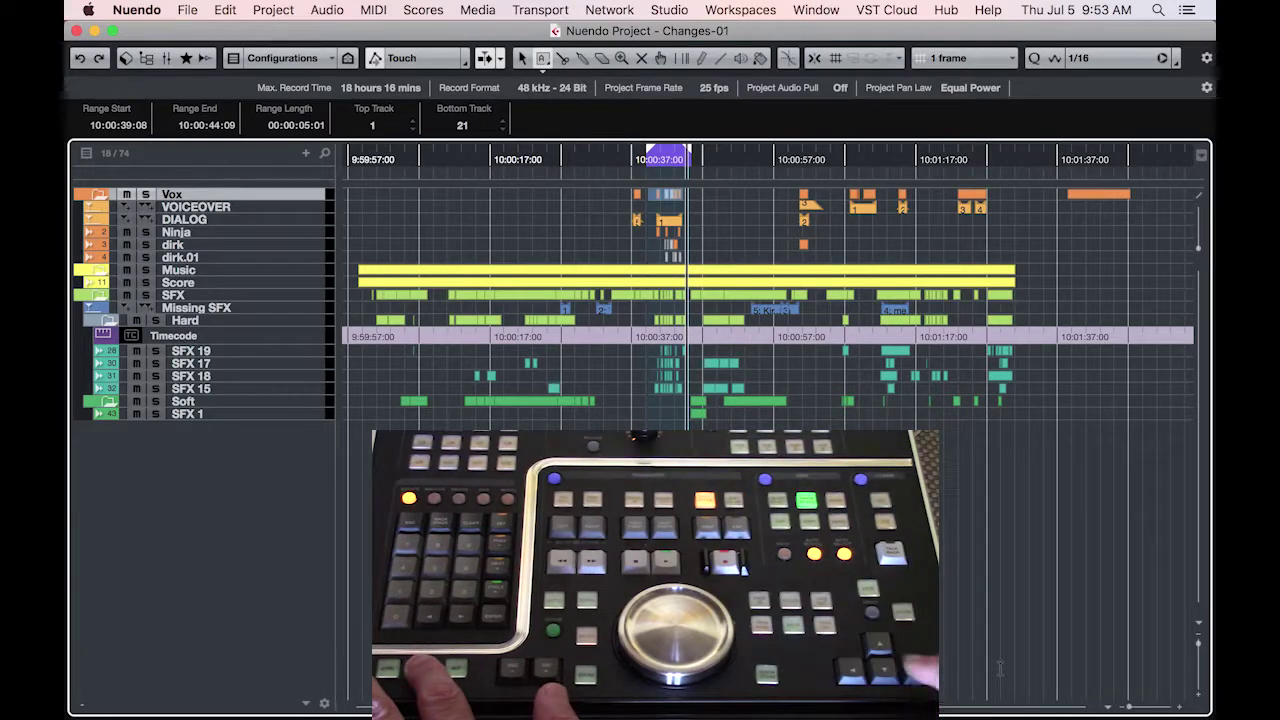
Extend the range selection from the Vox track down through all tracks to SFX 1.
key(shift+Down)
key(shift+Down)
key(shift+Down)
key(shift+Down)
key(shift+Down)
key(shift+Down)
key(shift+Down)
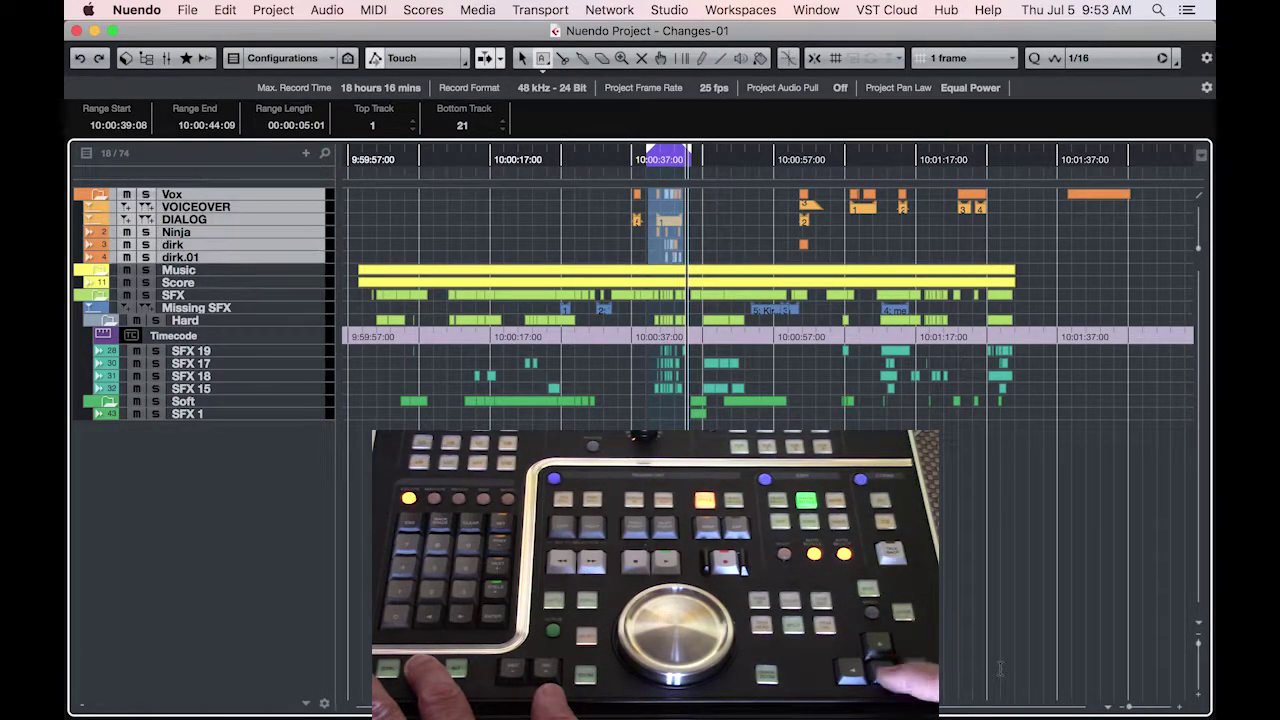
key(shift+Down)
key(shift+Down)
key(shift+Down)
key(shift+Down)
key(shift+Down)
key(shift+Down)
key(shift+Down)
key(shift+Down)
key(shift+Down)
key(shift+Down)
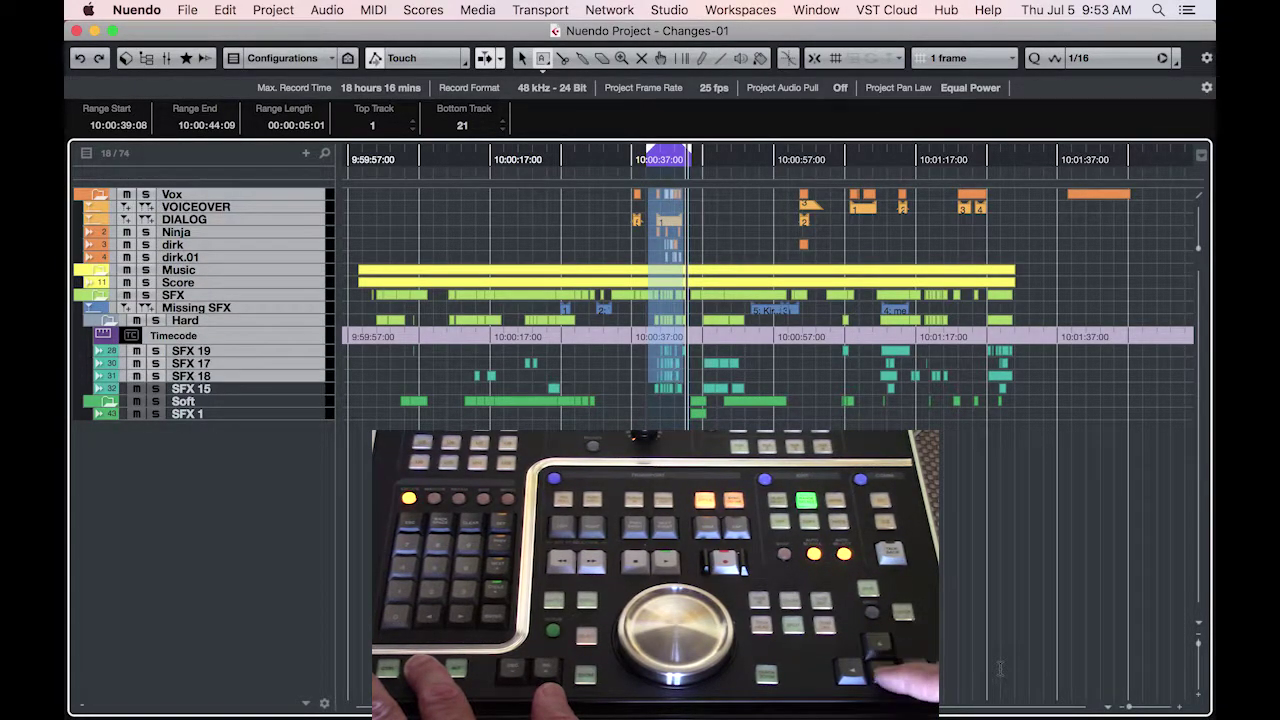
key(shift+Down)
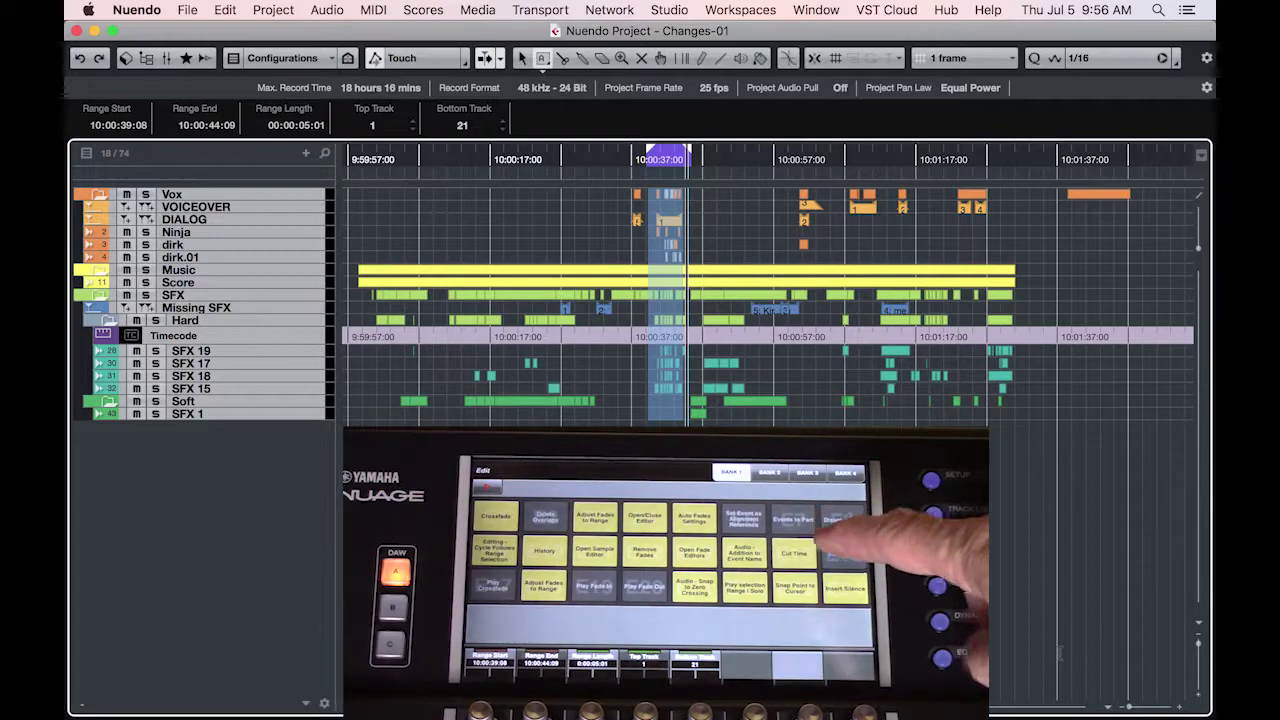
Try Cut Time on the selected range across all tracks and undo it, and try Insert Silence on the same range.
key(super+shift+x)
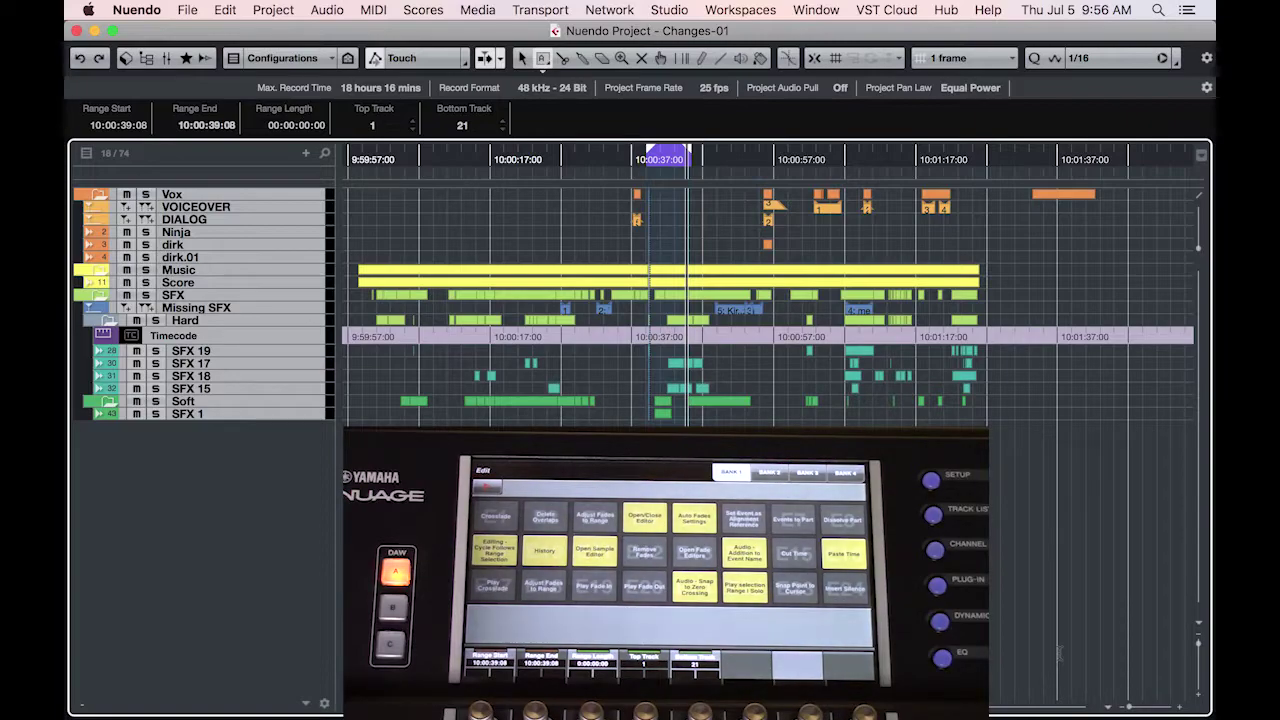
key(super+z)
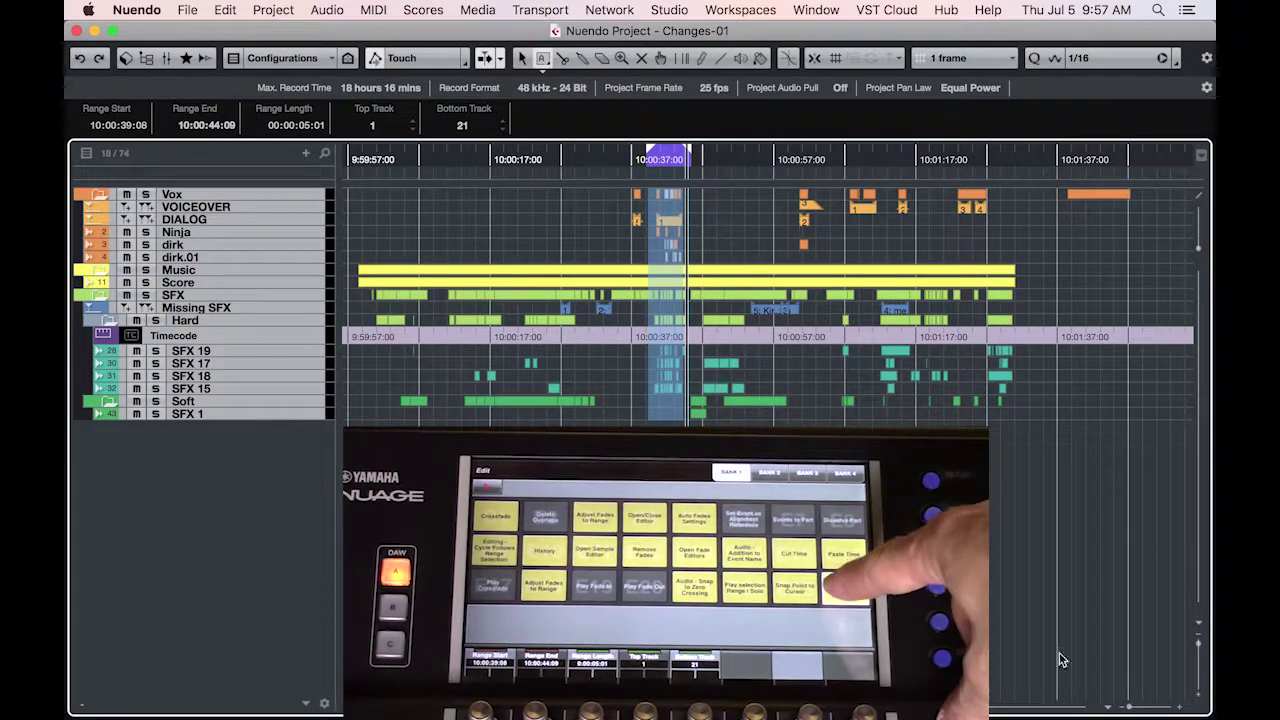
key(super+shift+e)
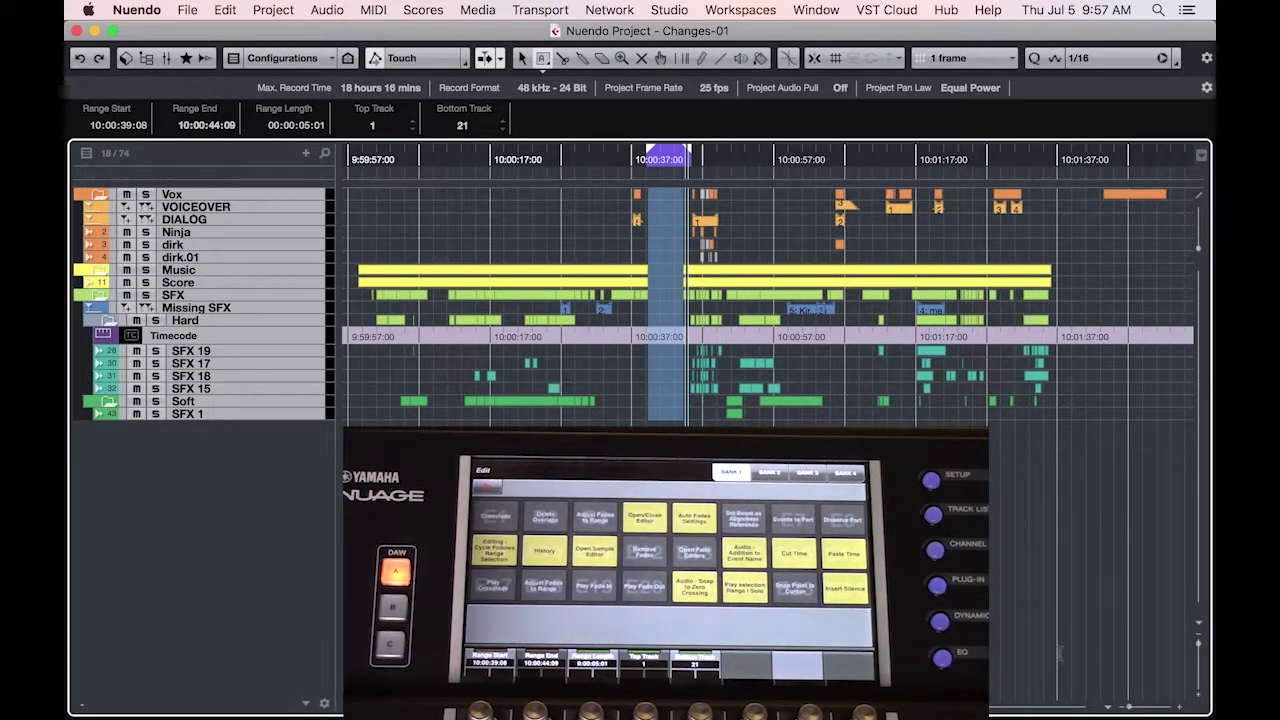
key(super+shift+x)
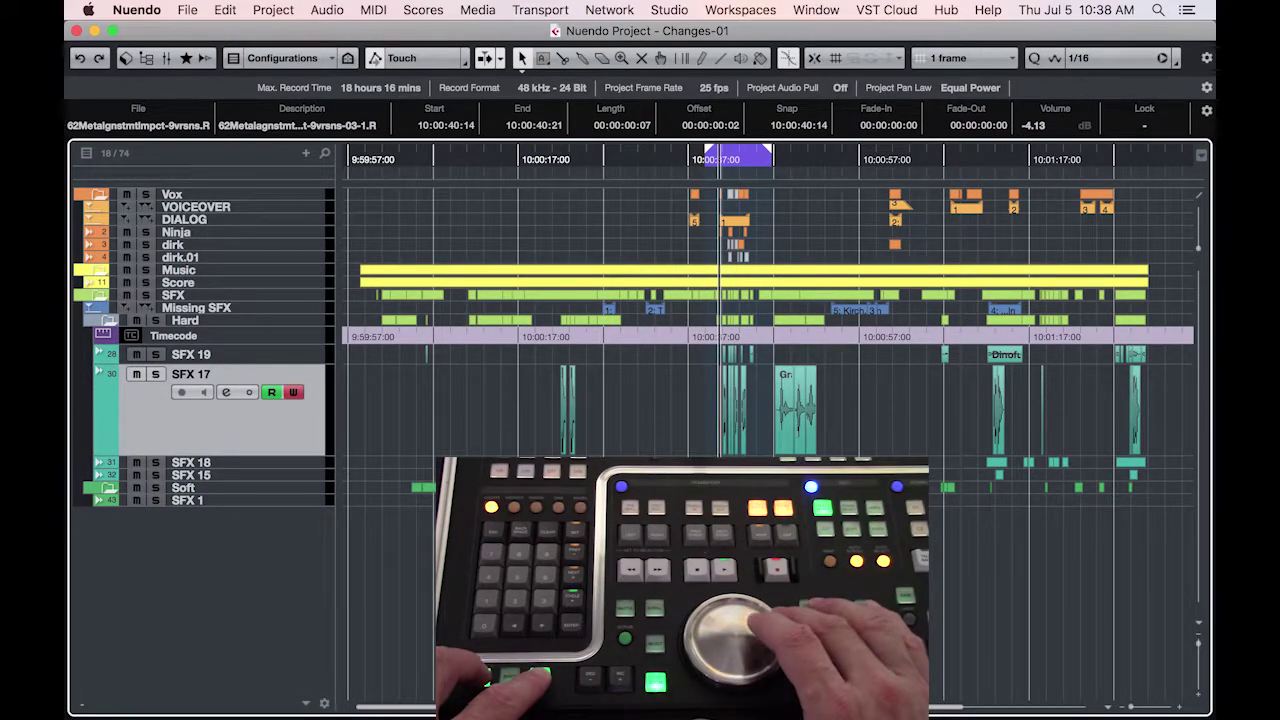
Nudge the selected metal impact event on the SFX 17 track forward to start at 10:00:40:17.
key(h)
key(h)
key(h)
key(h)
key(h)
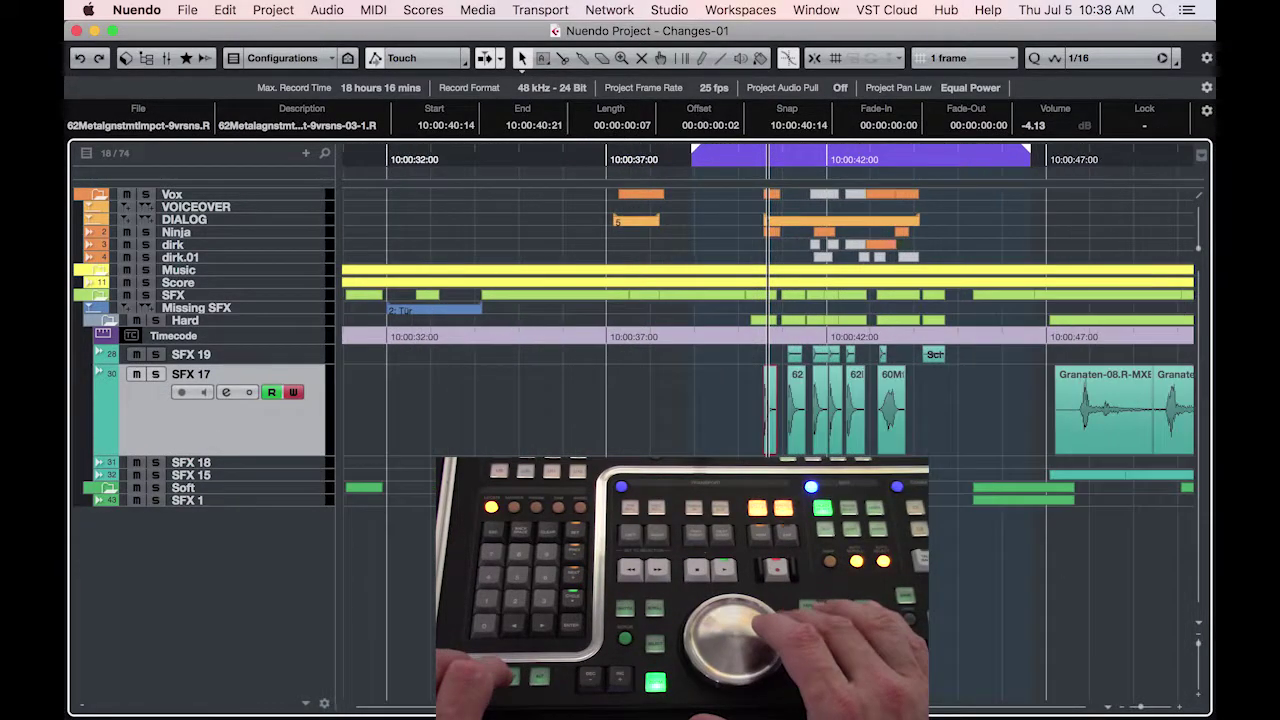
key(h)
key(h)
key(h)
key(h)
key(h)
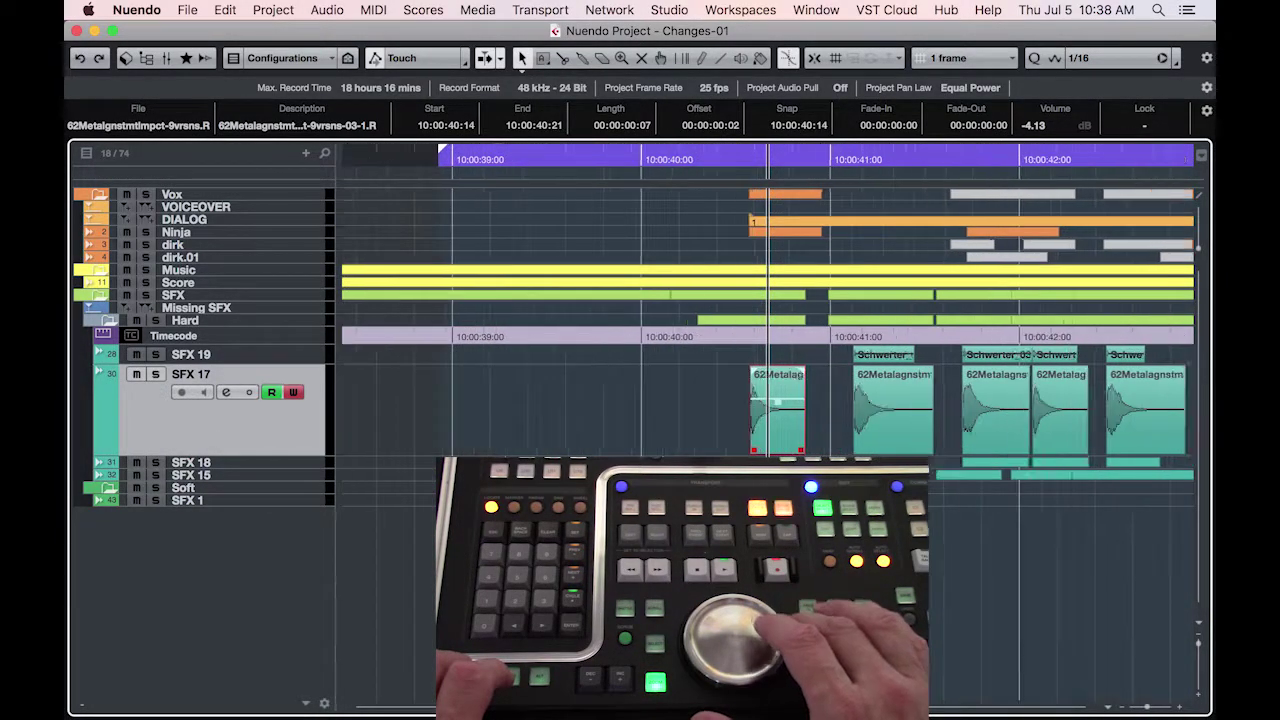
key(h)
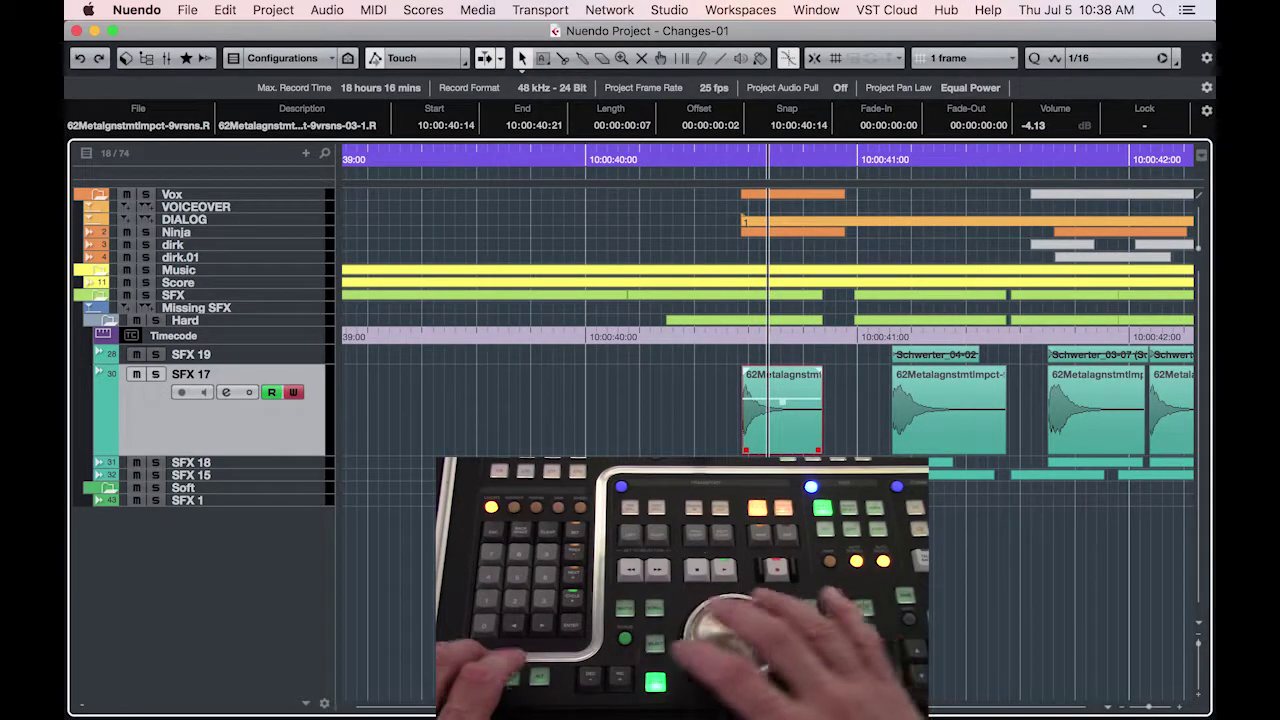
key(KP_Add)
key(KP_Add)
key(KP_Add)
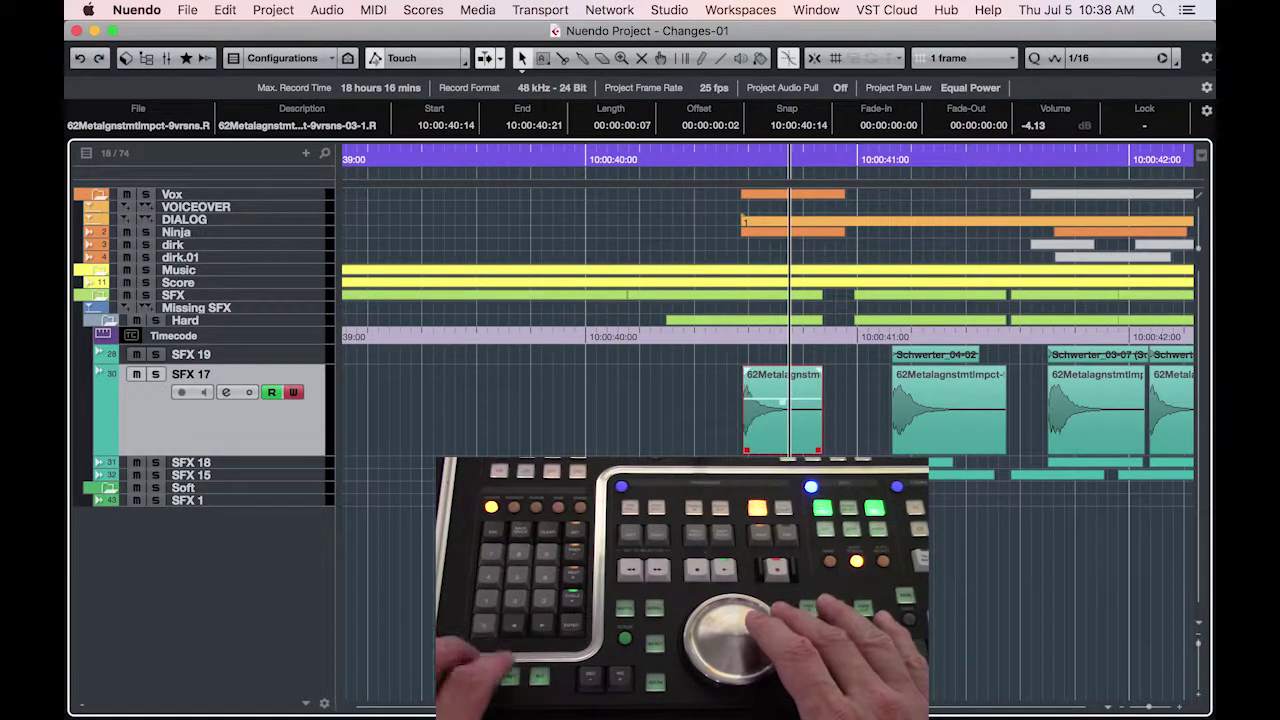
key(super+Right)
key(super+Right)
key(super+Right)
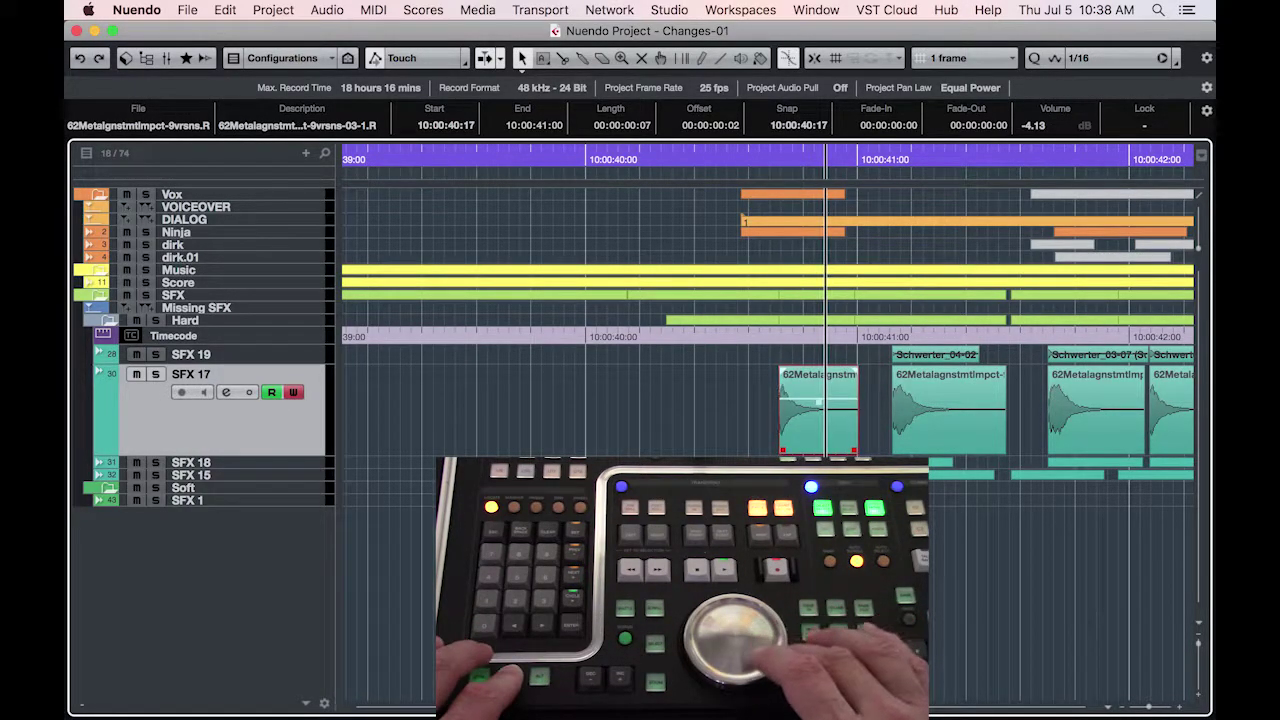
Nudge the metal impact event to start at 10:00:40:22, overlapping the next event, and check the overlap options without choosing any.
key(ctrl+Right)
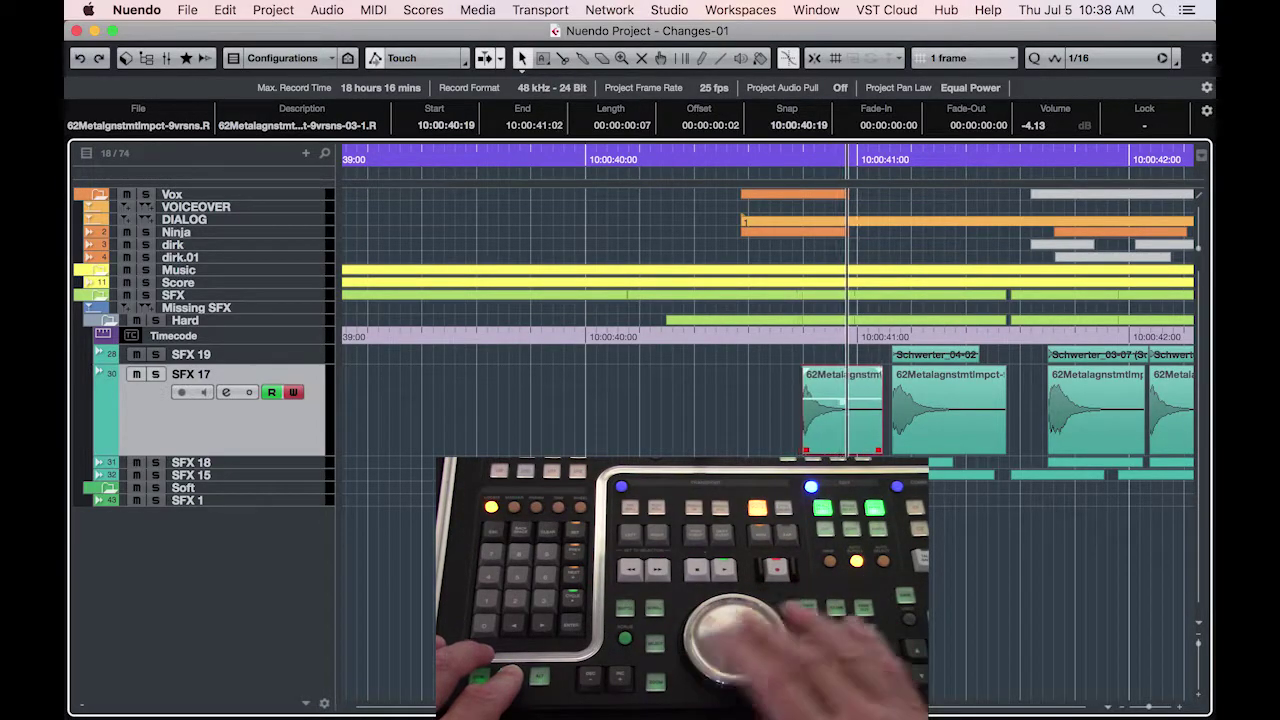
key(ctrl+Right)
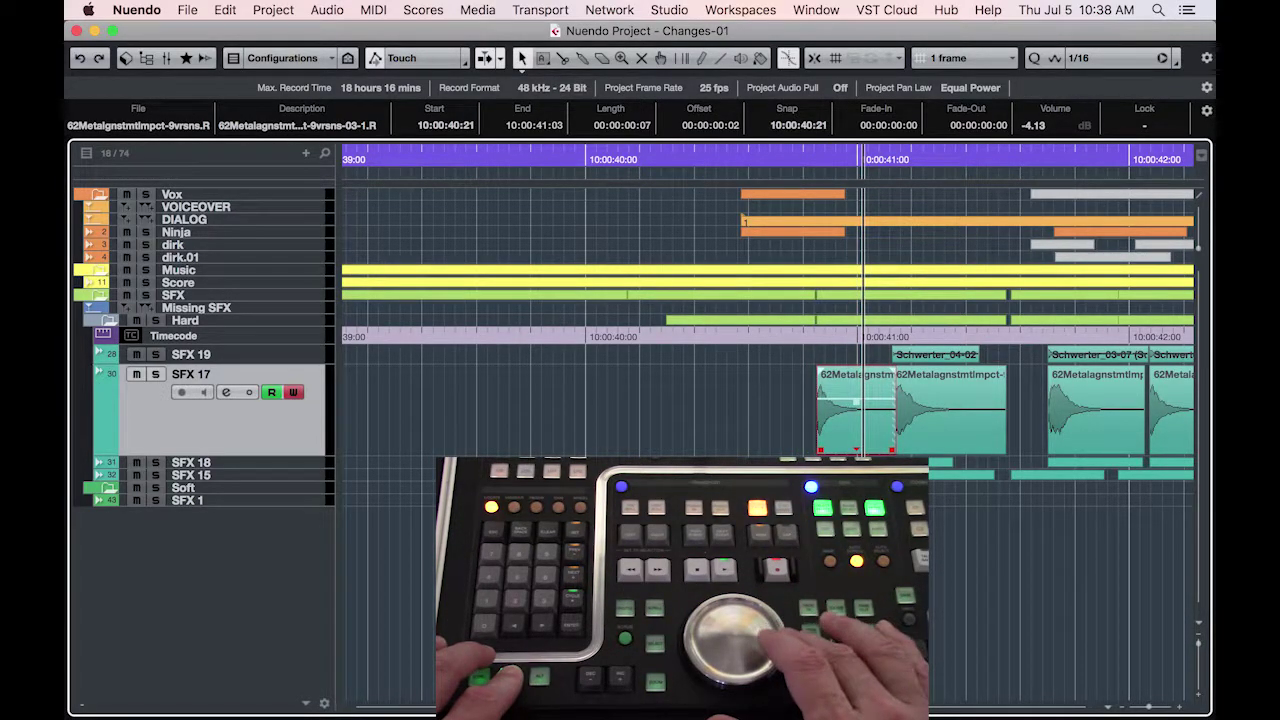
key(ctrl+Right)
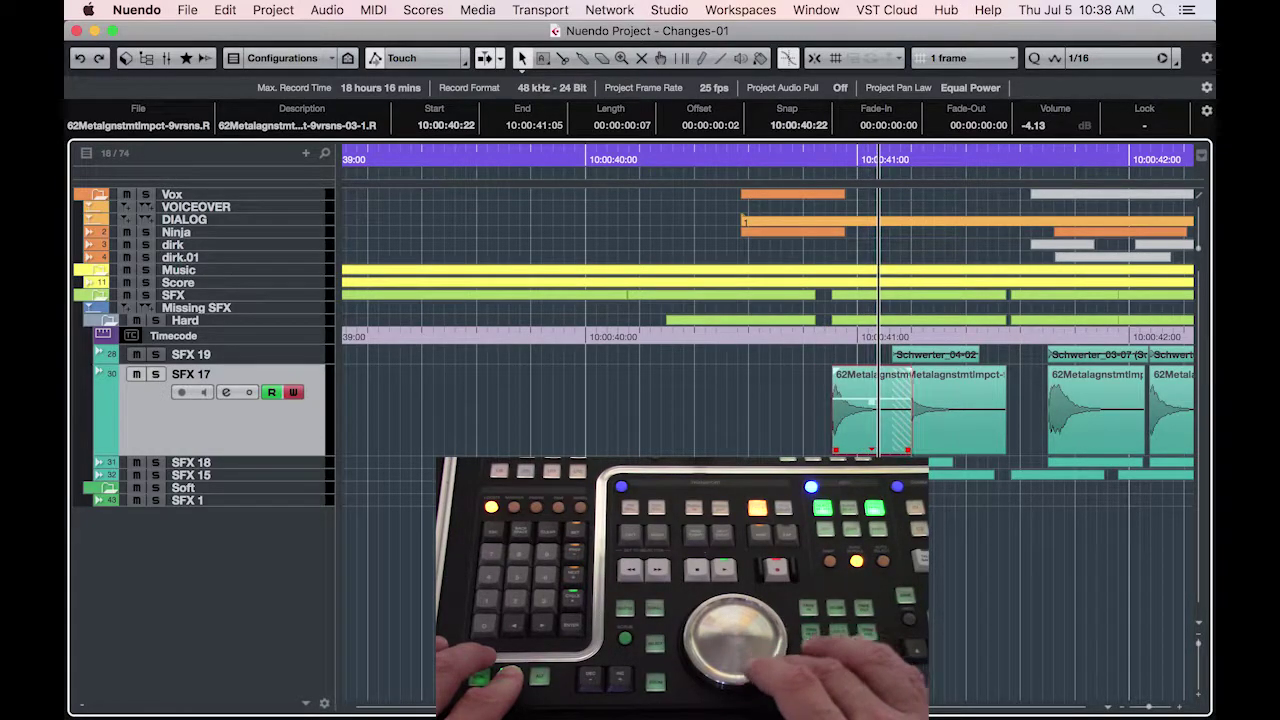
key(ctrl+Left)
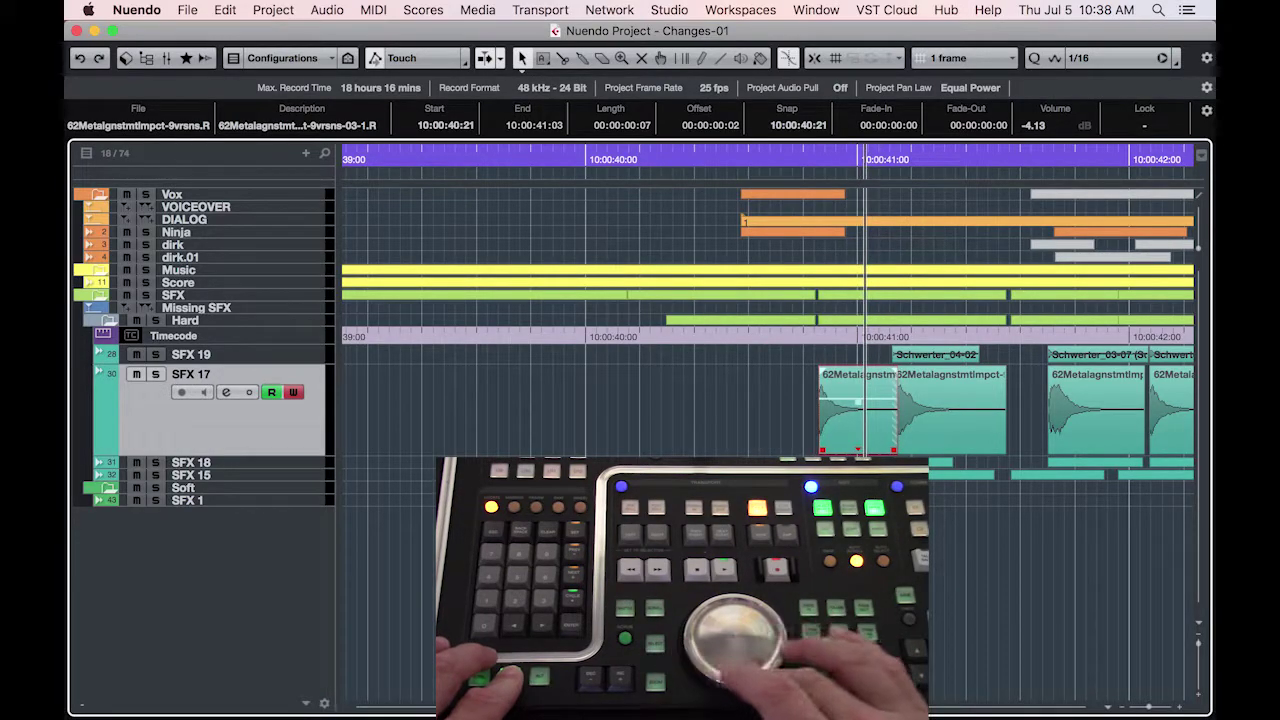
key(ctrl+Right)
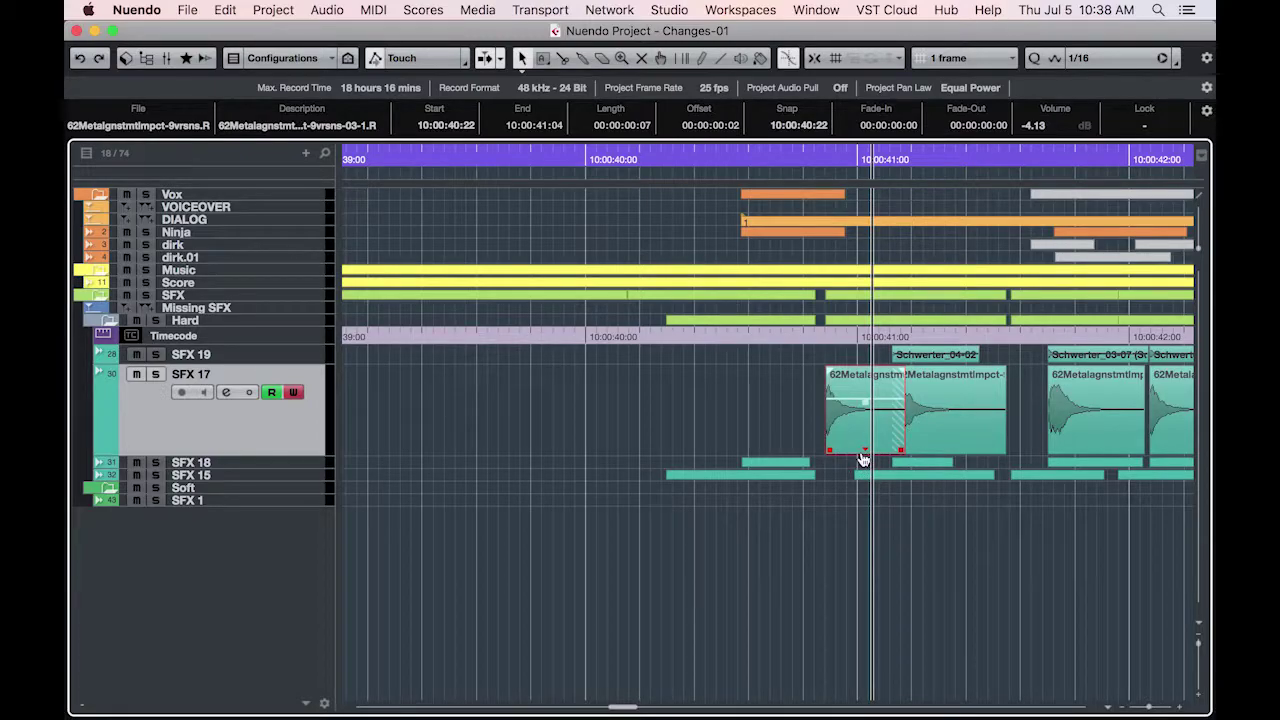
click(869, 454)
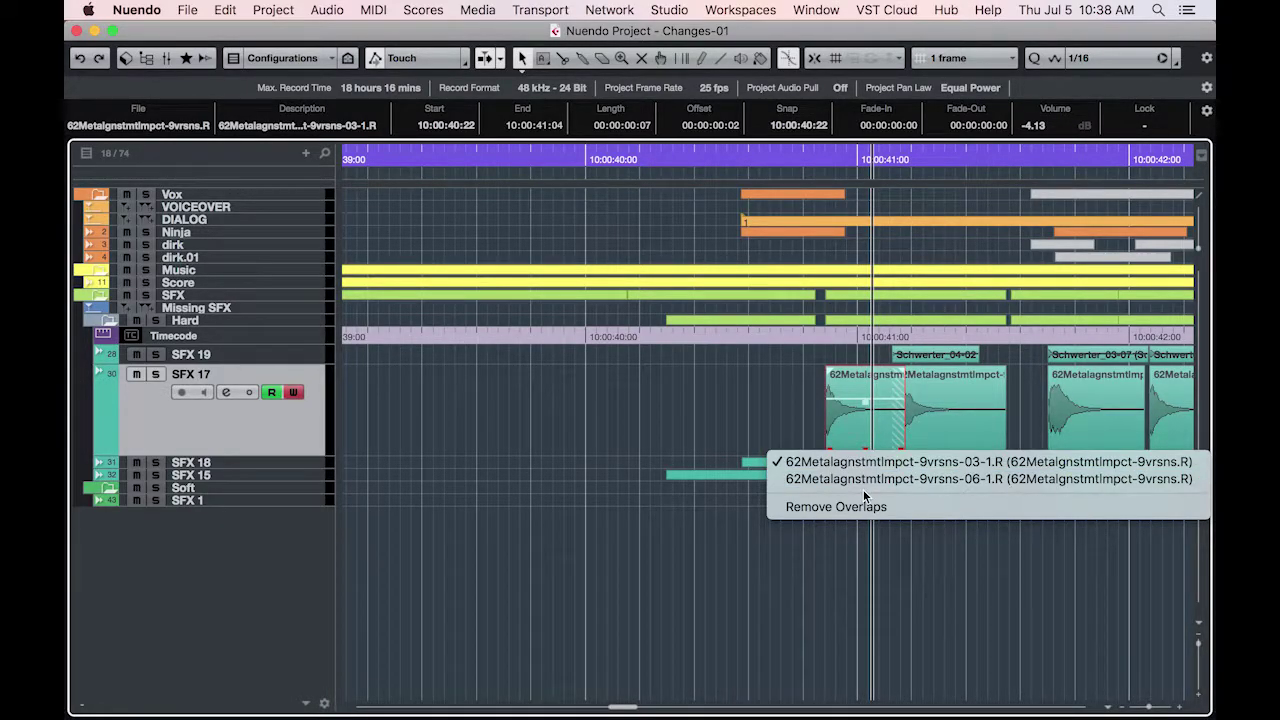
click(785, 408)
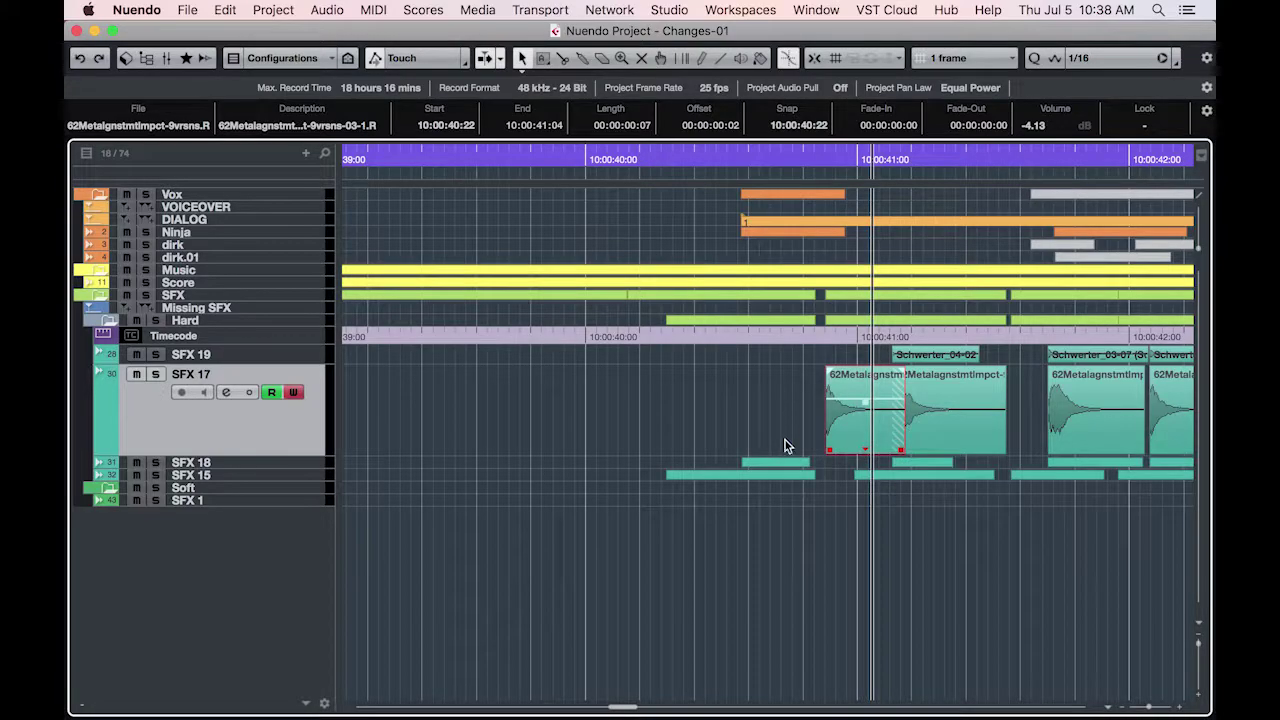